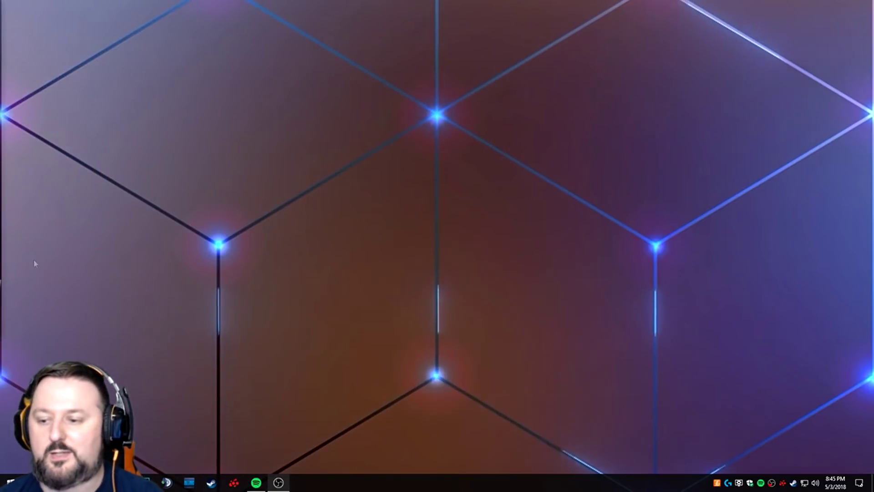
- Open the tray speaker icon's menu of sound options
right_click(814, 481)
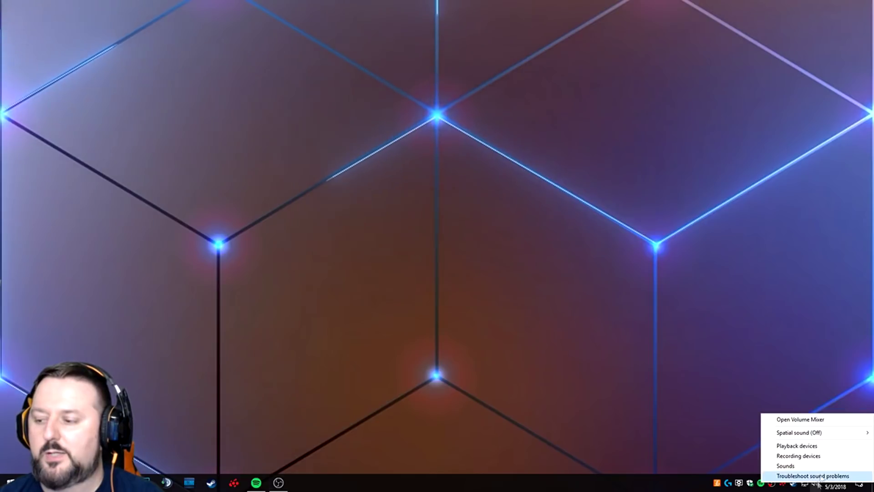
- Unmute System Sounds in the Volume Mixer
click(811, 420)
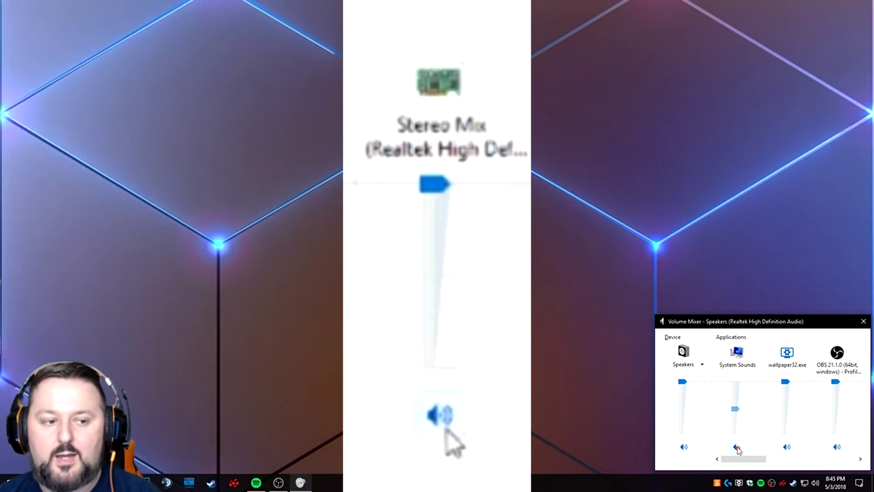
click(735, 448)
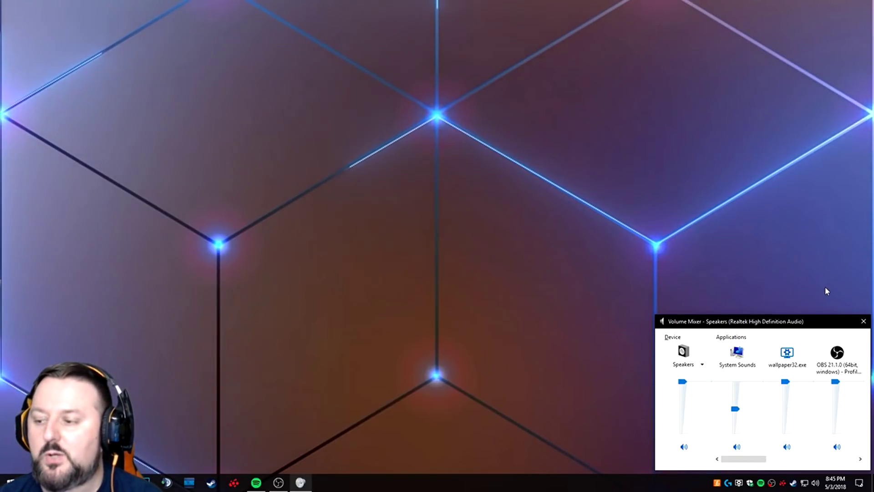
- Close Volume Mixer and bring up the default Speakers device's menu in Playback devices
click(864, 322)
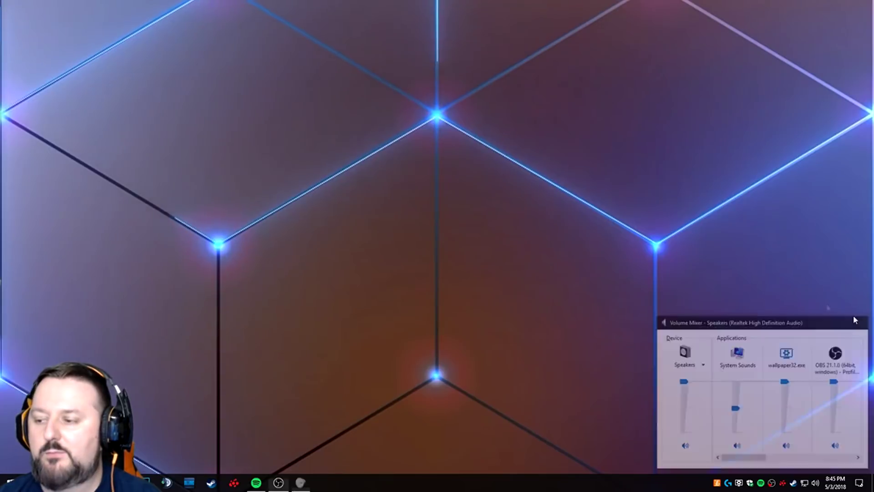
right_click(815, 483)
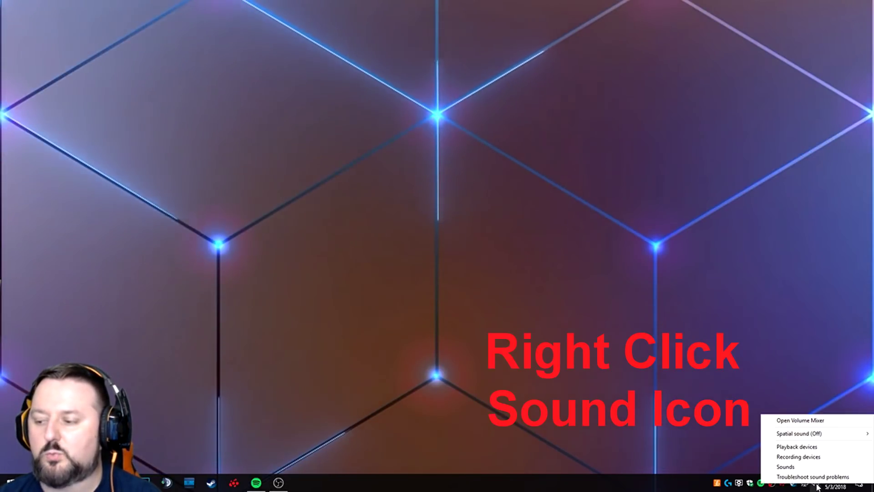
click(797, 448)
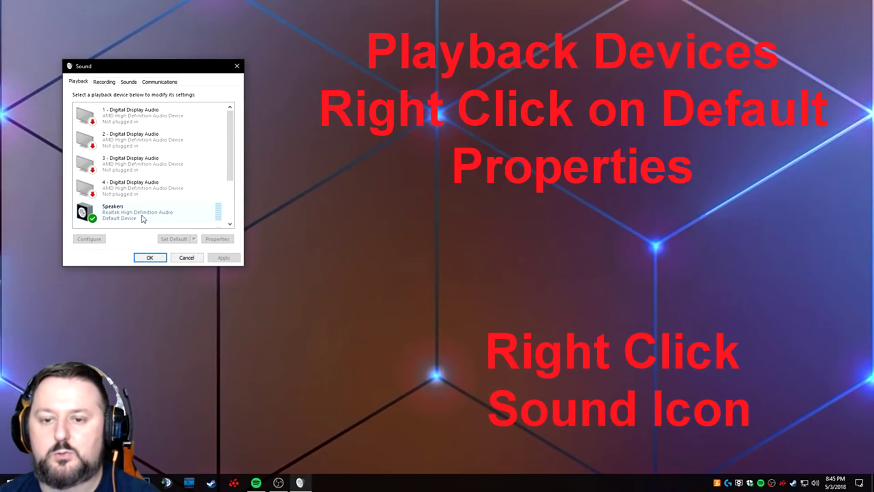
right_click(142, 215)
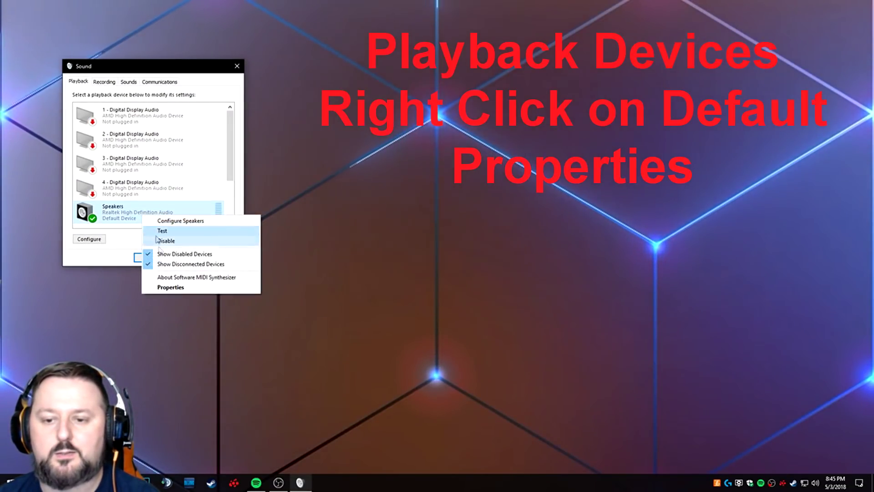
- Check 'Disable all sound effects' under Speakers Enhancements, then confirm both dialogs with OK
click(170, 288)
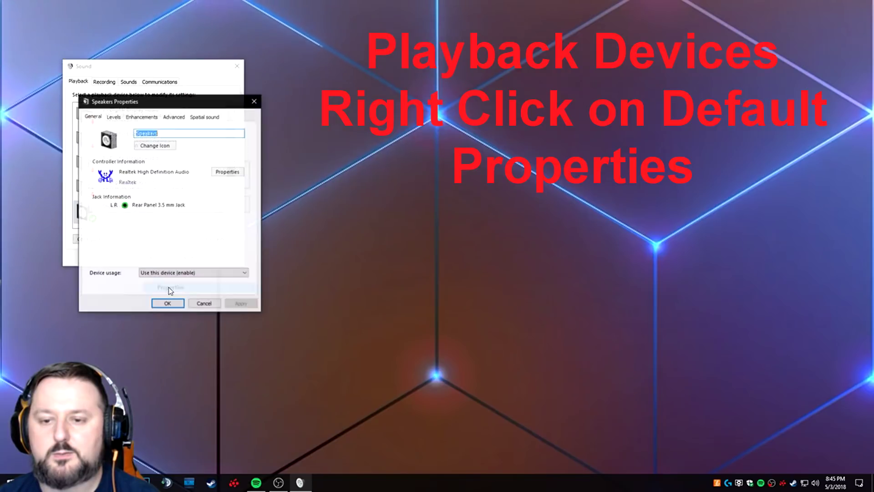
click(143, 118)
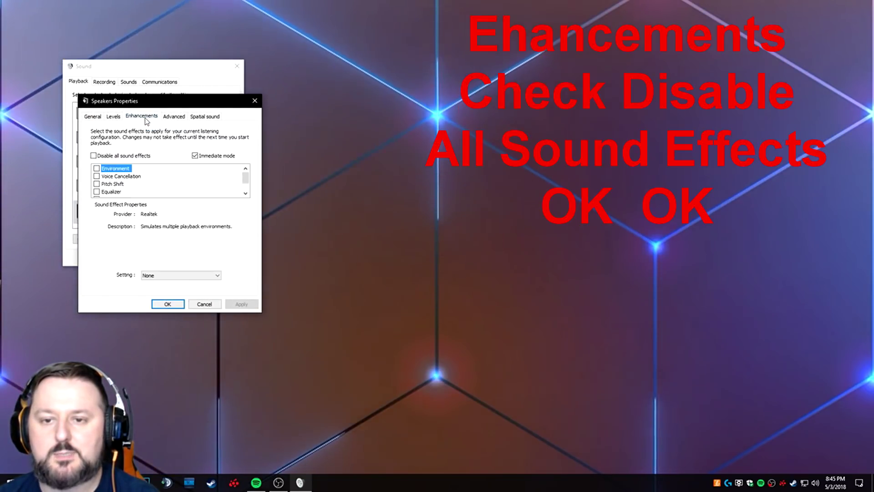
click(93, 156)
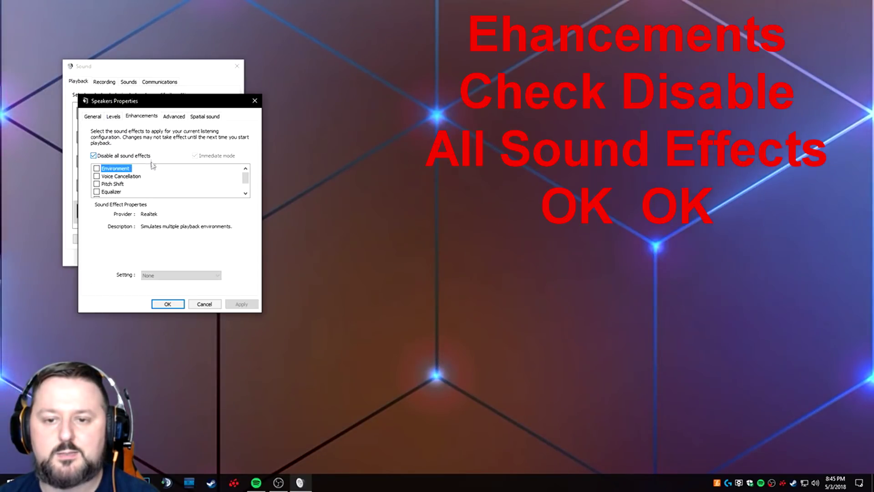
click(168, 303)
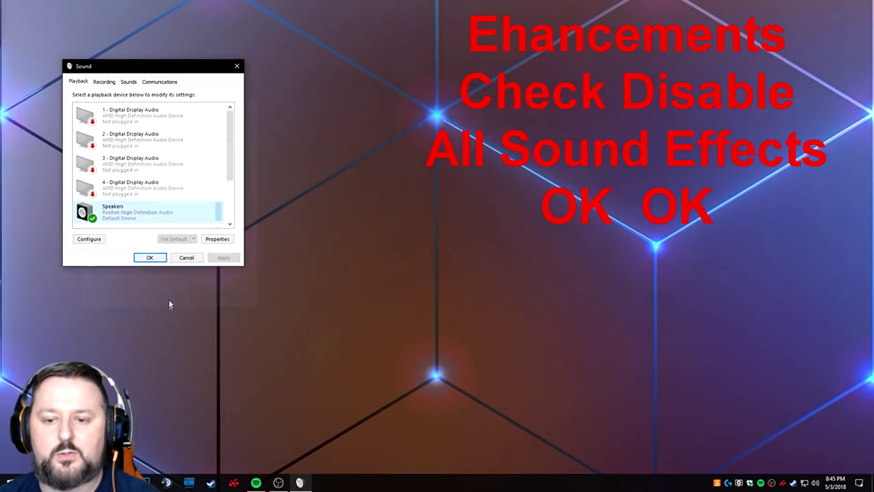
click(151, 258)
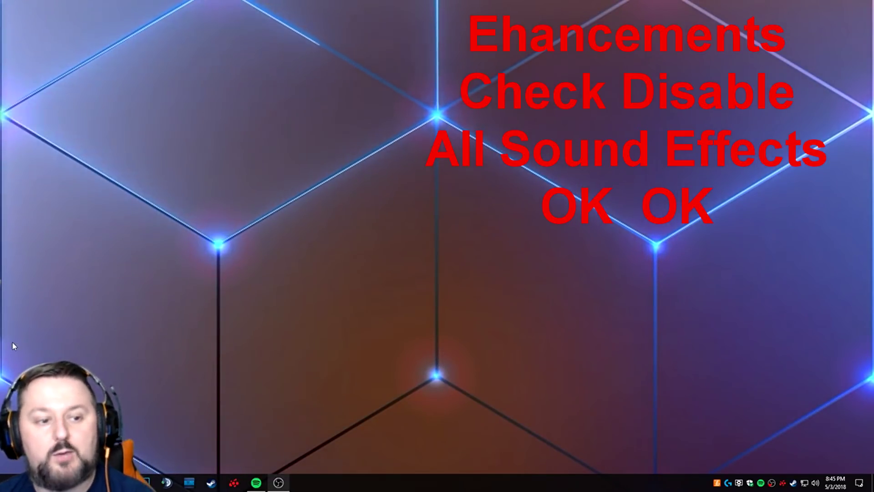